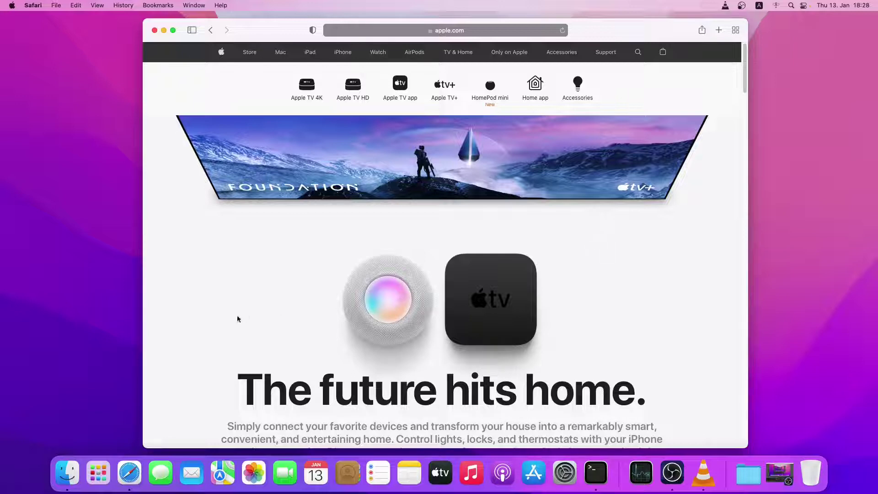
Launch the Screenshot utility from Launchpad's Other folder
{"action": "left_click", "coordinate": [98, 471]}
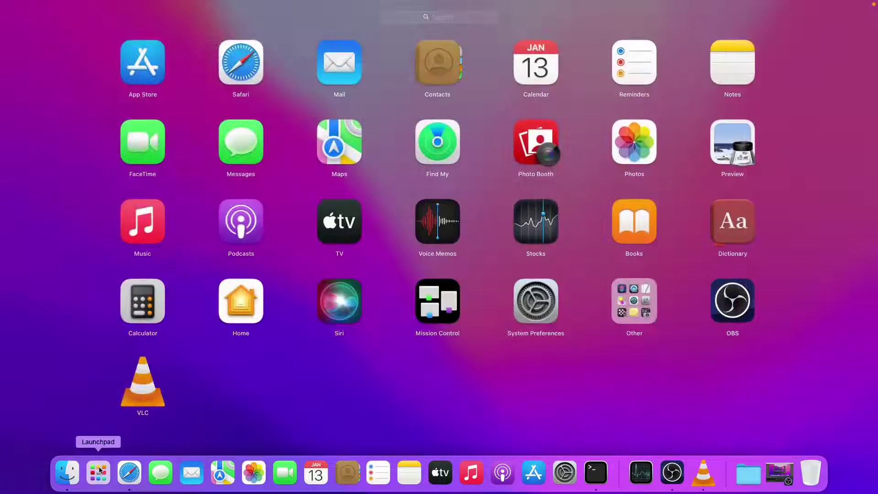
{"action": "left_click", "coordinate": [635, 309]}
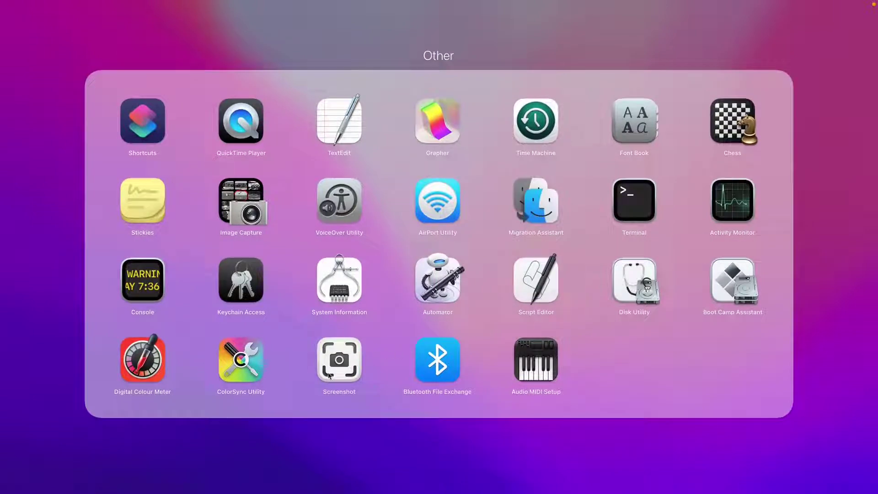
{"action": "left_click", "coordinate": [329, 363]}
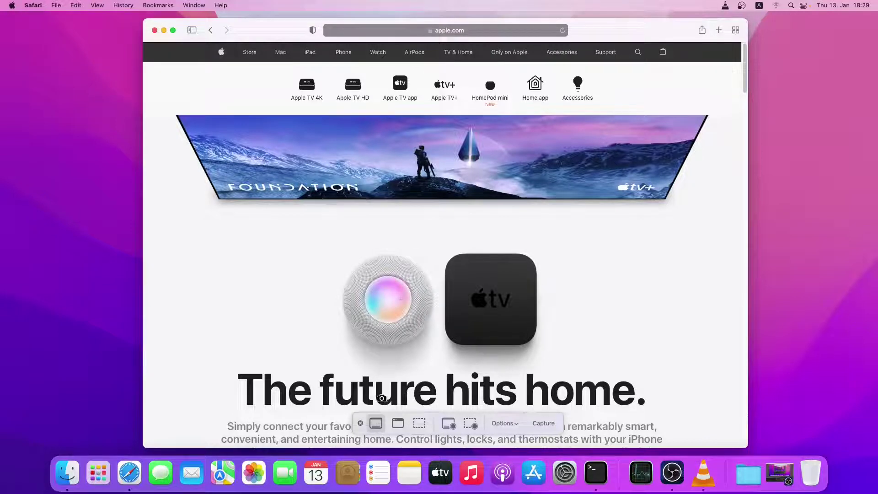
Take a Capture Entire Screen screenshot of the Safari apple.com page
{"action": "left_click", "coordinate": [376, 424]}
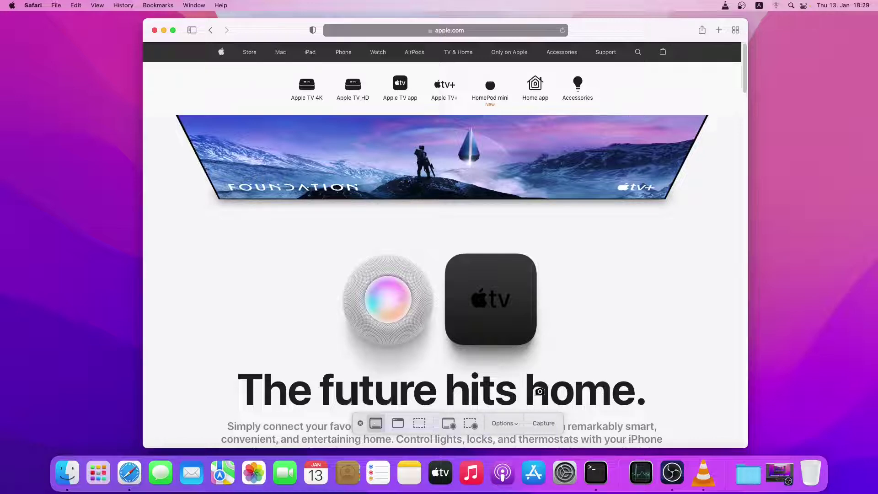
{"action": "left_click", "coordinate": [547, 424]}
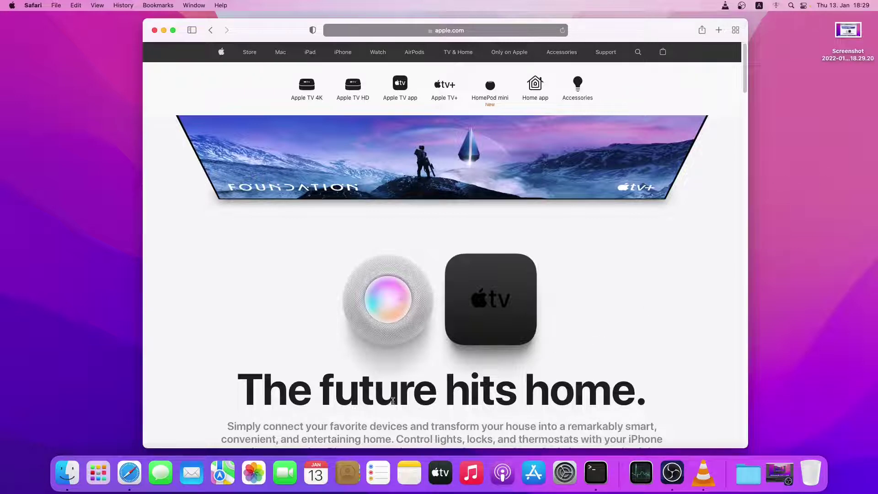
Relaunch Screenshot and capture just the Safari window with Capture Selected Window
{"action": "left_click", "coordinate": [98, 473]}
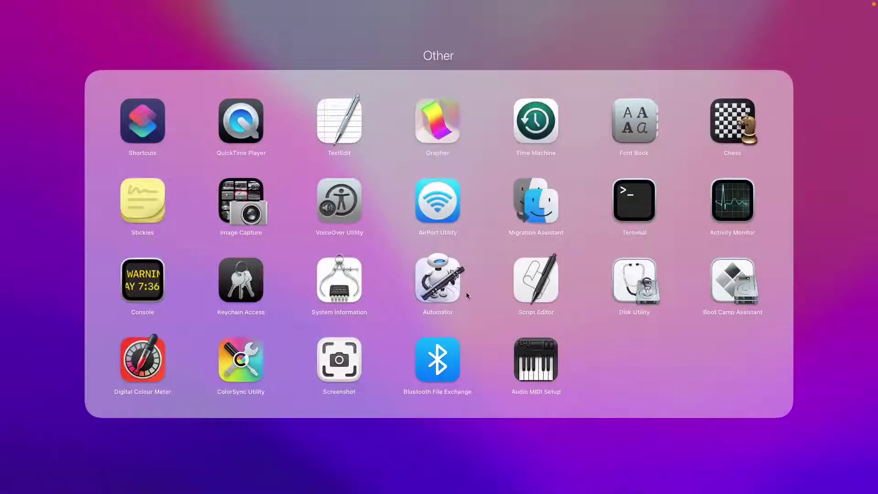
{"action": "left_click", "coordinate": [340, 361]}
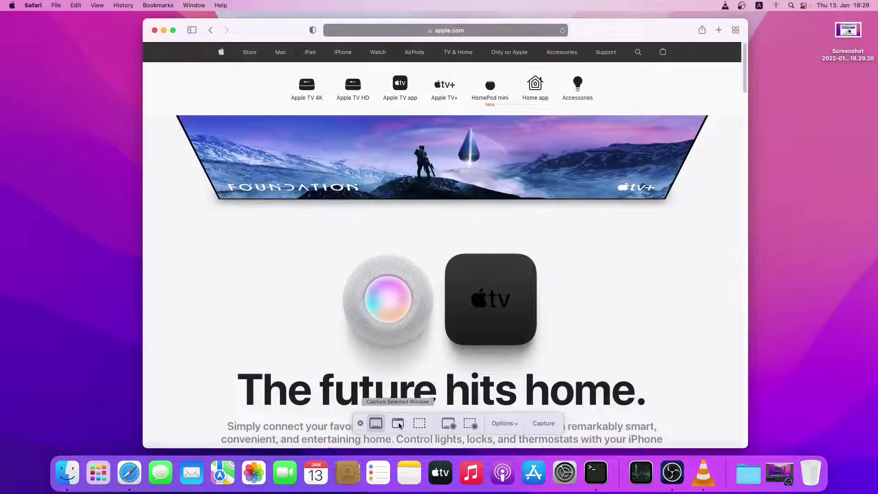
{"action": "left_click", "coordinate": [399, 425]}
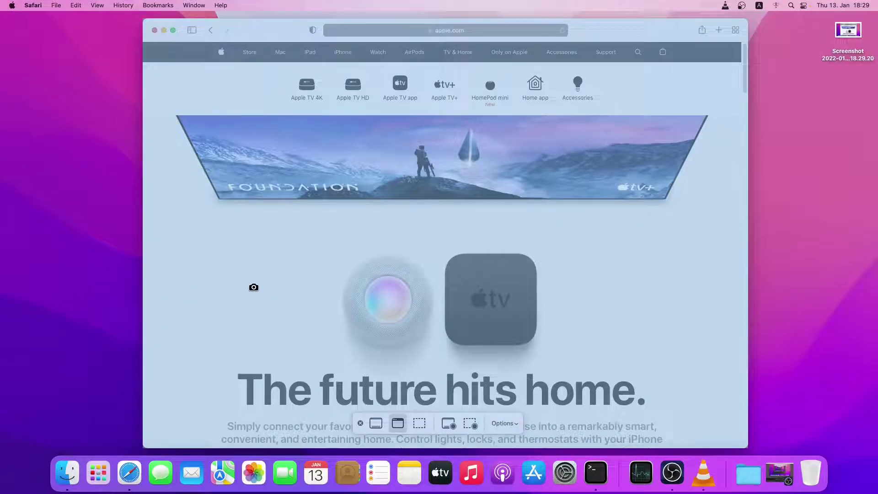
{"action": "left_click", "coordinate": [253, 287]}
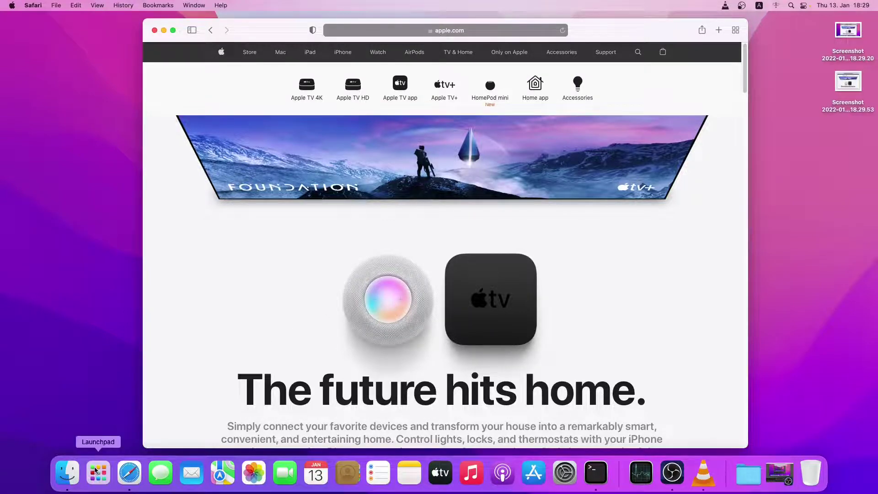
Relaunch Screenshot and switch to Capture Selected Portion mode
{"action": "left_click", "coordinate": [96, 471]}
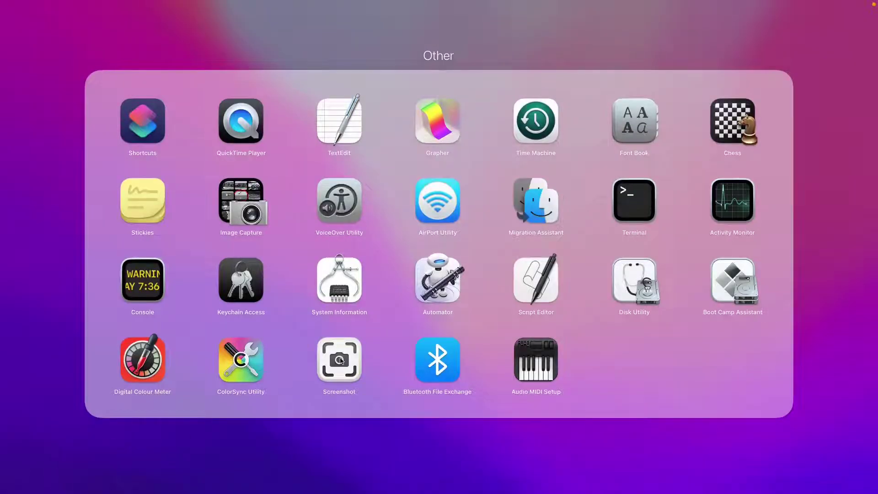
{"action": "left_click", "coordinate": [340, 360]}
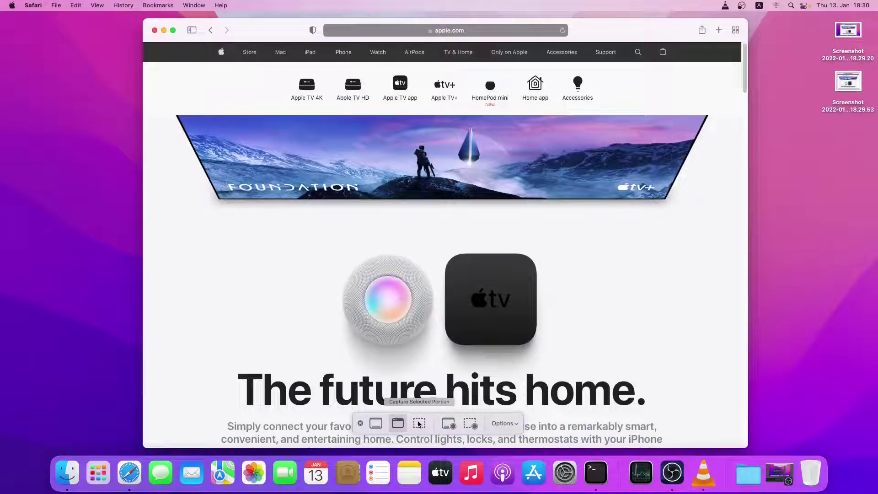
{"action": "left_click", "coordinate": [419, 423]}
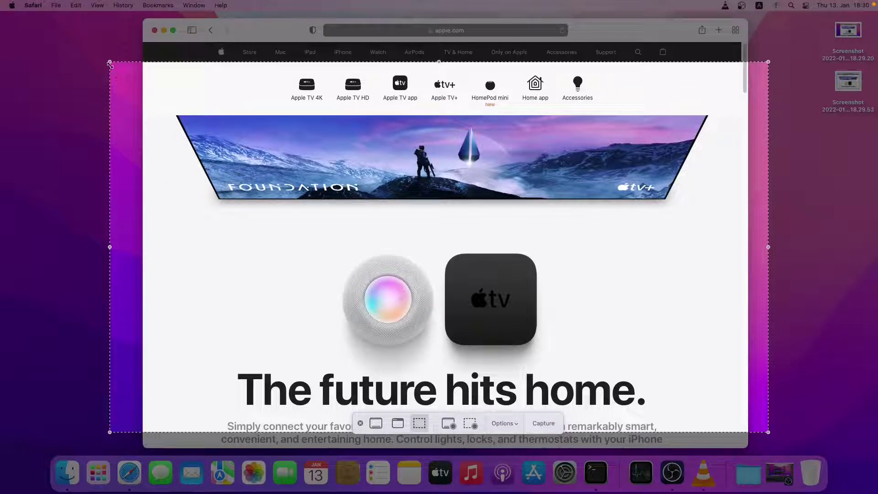
Resize the dashed selection around the HomePod mini and Apple TV, then capture it
{"action": "left_click_drag", "start_coordinate": [108, 61], "coordinate": [264, 215]}
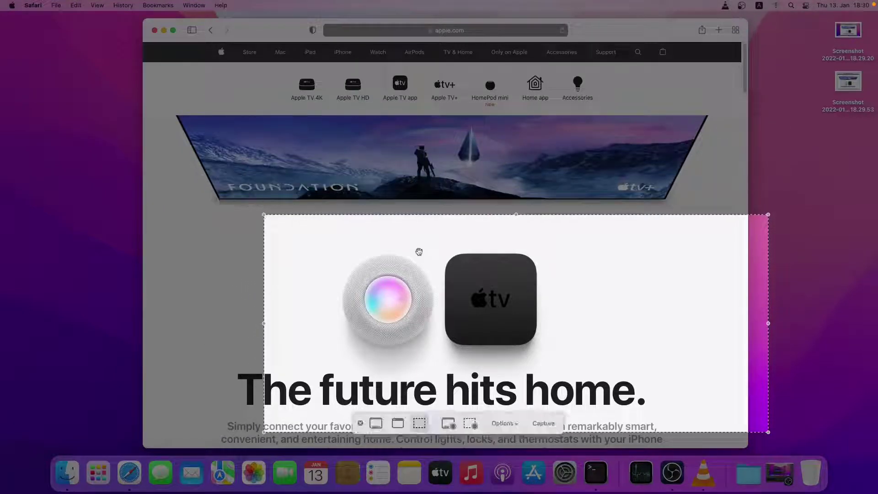
{"action": "left_click_drag", "start_coordinate": [768, 434], "coordinate": [610, 363]}
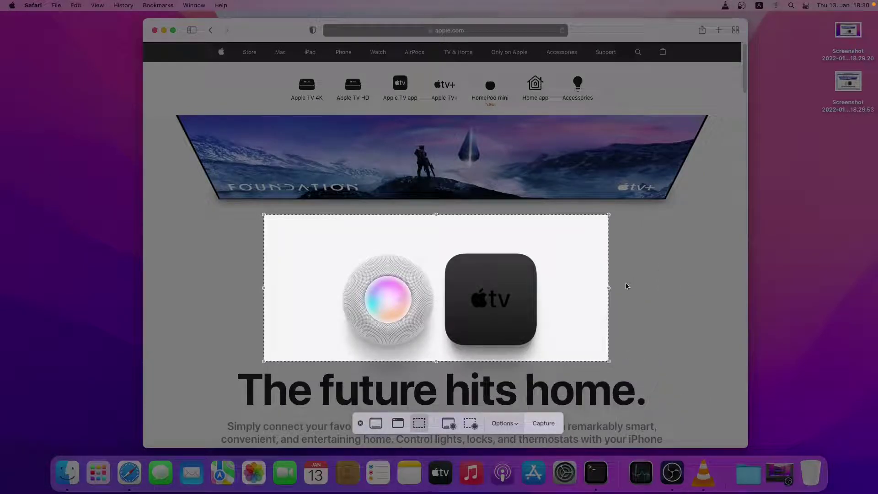
{"action": "left_click_drag", "start_coordinate": [608, 288], "coordinate": [571, 289]}
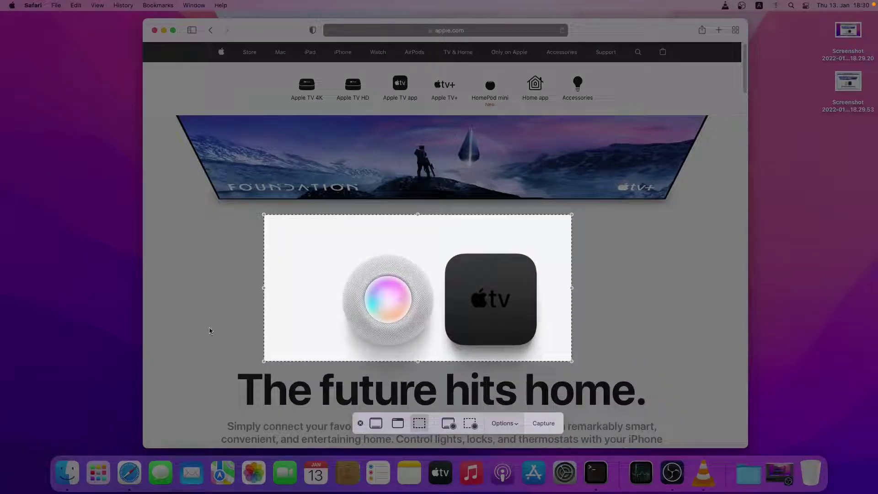
{"action": "left_click_drag", "start_coordinate": [263, 290], "coordinate": [318, 290]}
{"action": "left_click_drag", "start_coordinate": [446, 361], "coordinate": [447, 366]}
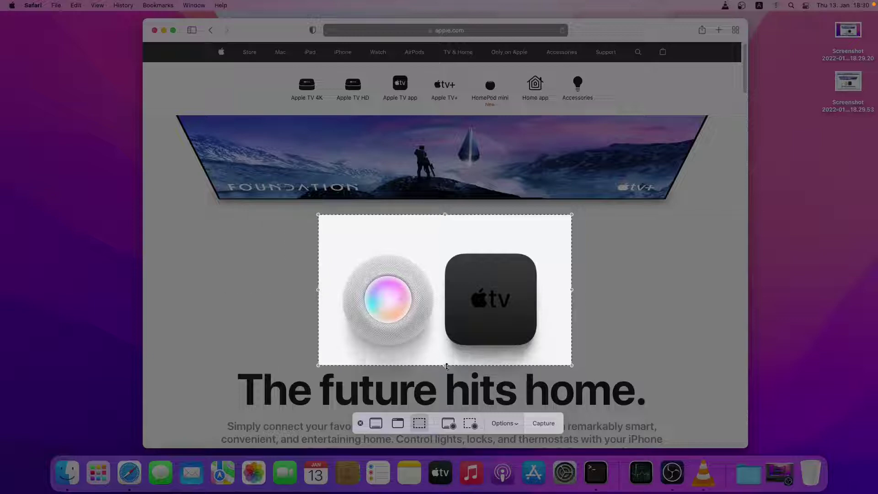
{"action": "left_click", "coordinate": [543, 423]}
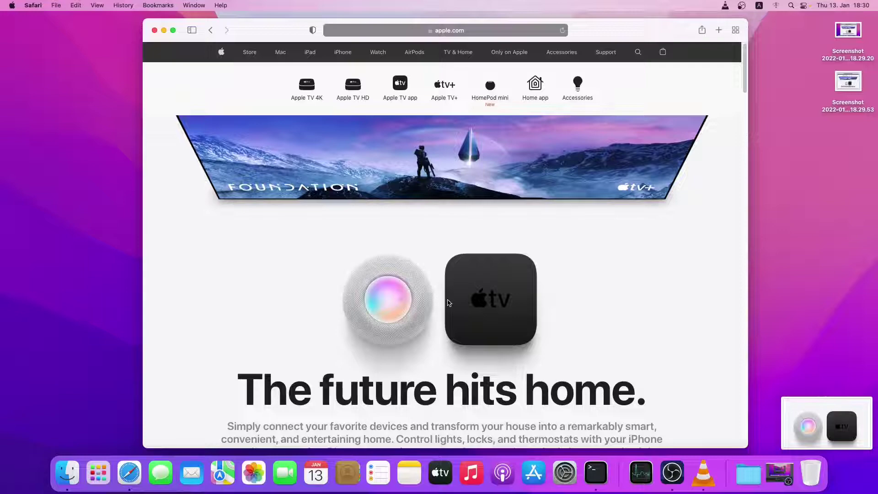
{"action": "left_click", "coordinate": [100, 474]}
{"action": "left_click", "coordinate": [351, 359]}
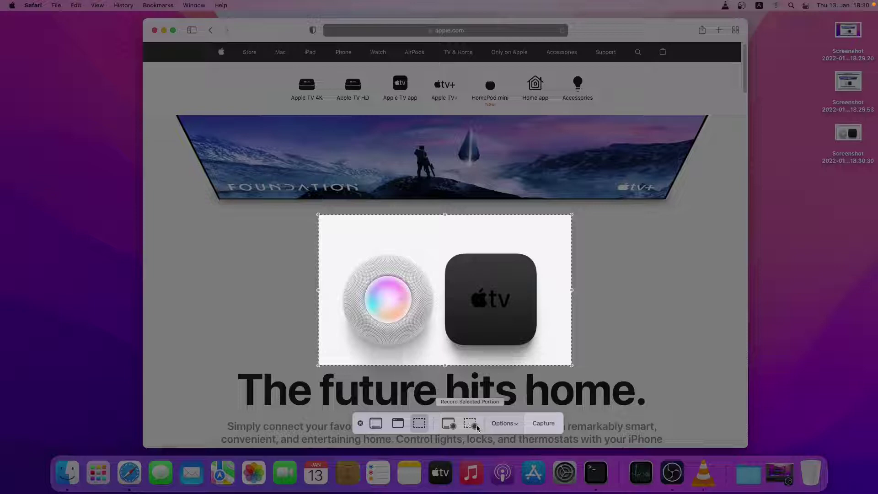
{"action": "left_click", "coordinate": [505, 424]}
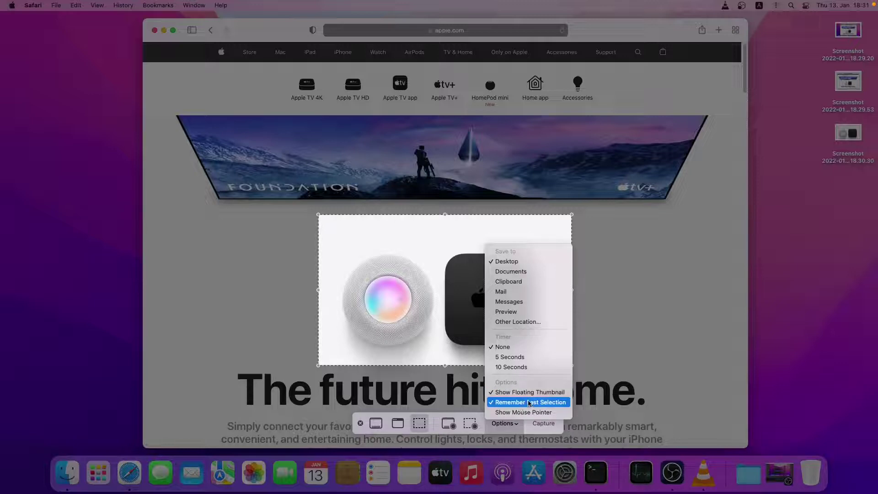
{"action": "left_click", "coordinate": [505, 427]}
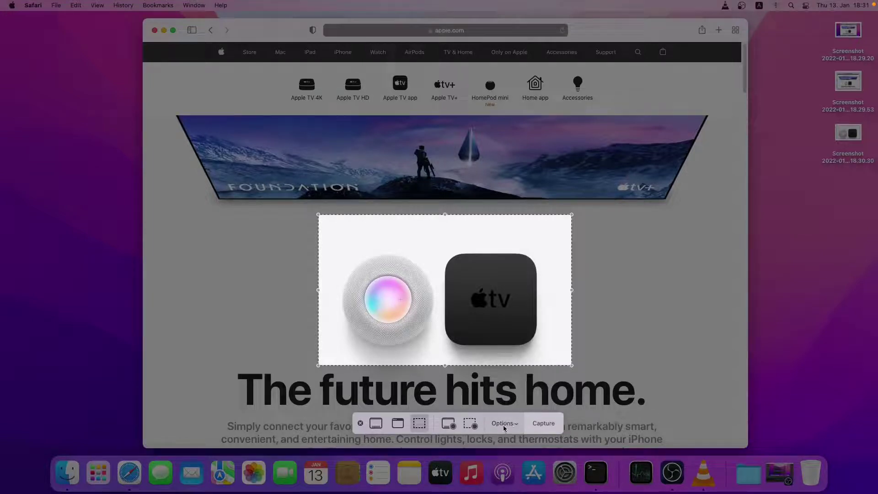
{"action": "left_click", "coordinate": [360, 423]}
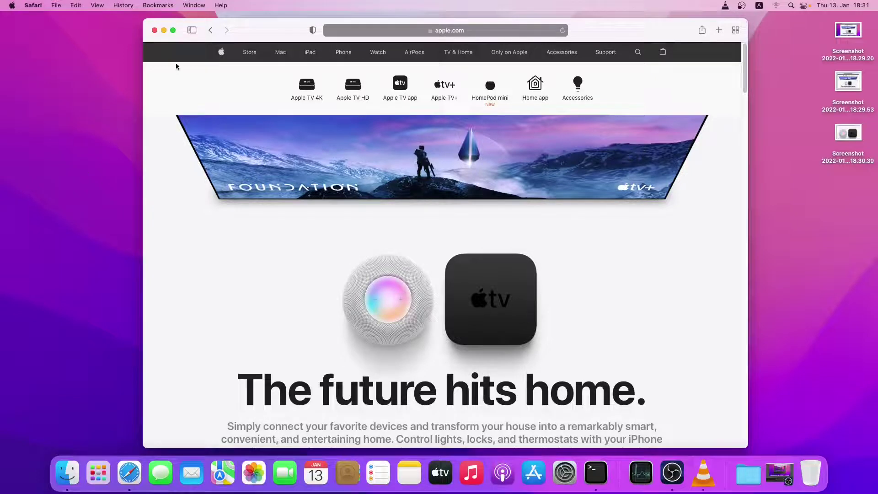
Minimize Safari, then view and close the first, full-screen screenshot in Preview
{"action": "left_click", "coordinate": [164, 30]}
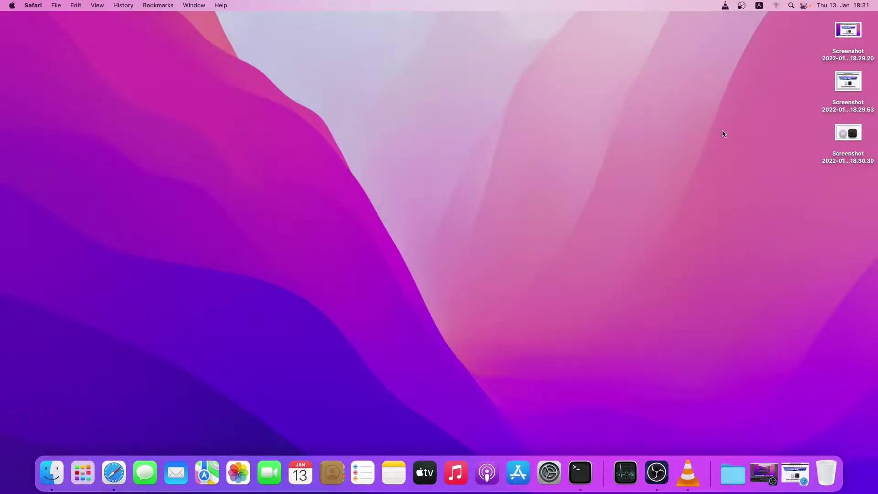
{"action": "right_click", "coordinate": [849, 32]}
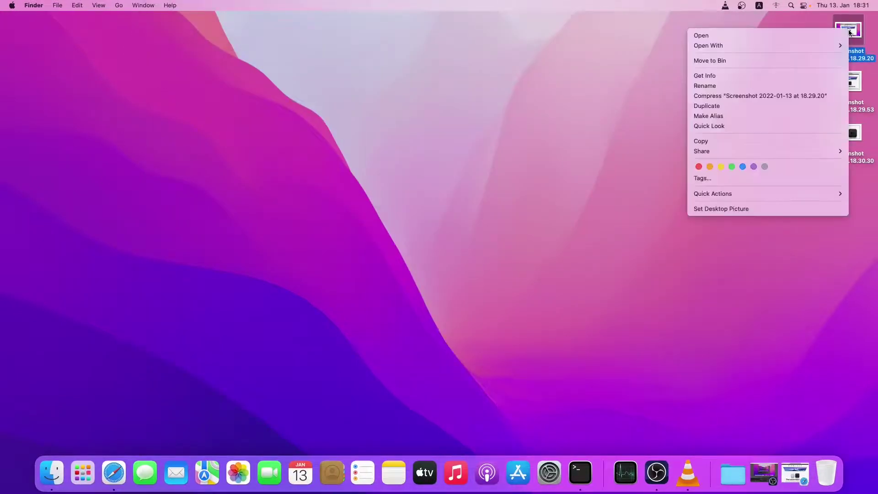
{"action": "left_click", "coordinate": [830, 36]}
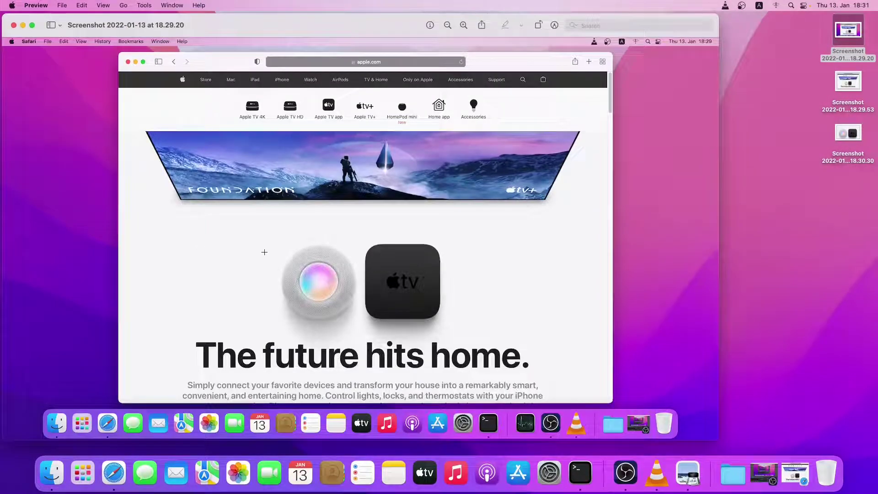
{"action": "left_click", "coordinate": [14, 26]}
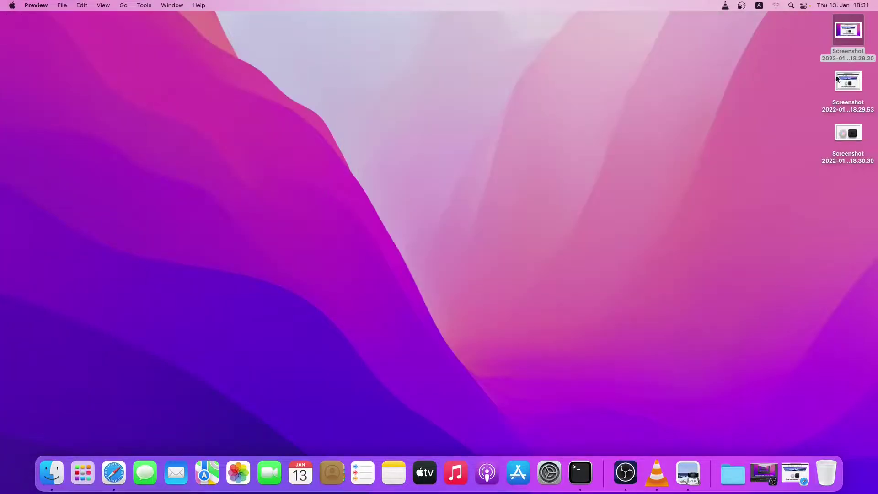
View and close the Safari-window and HomePod mini/Apple TV screenshots in Preview
{"action": "right_click", "coordinate": [838, 78]}
{"action": "left_click", "coordinate": [812, 88]}
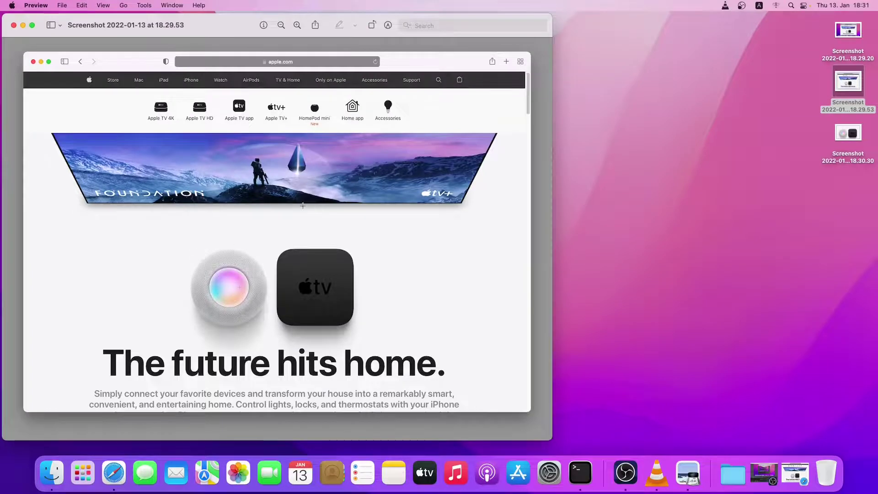
{"action": "left_click", "coordinate": [14, 25]}
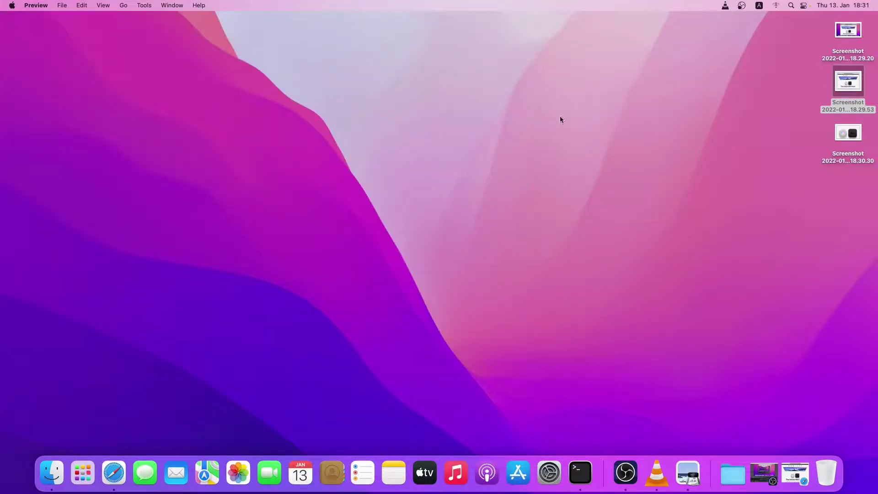
{"action": "right_click", "coordinate": [841, 135]}
{"action": "left_click", "coordinate": [821, 142]}
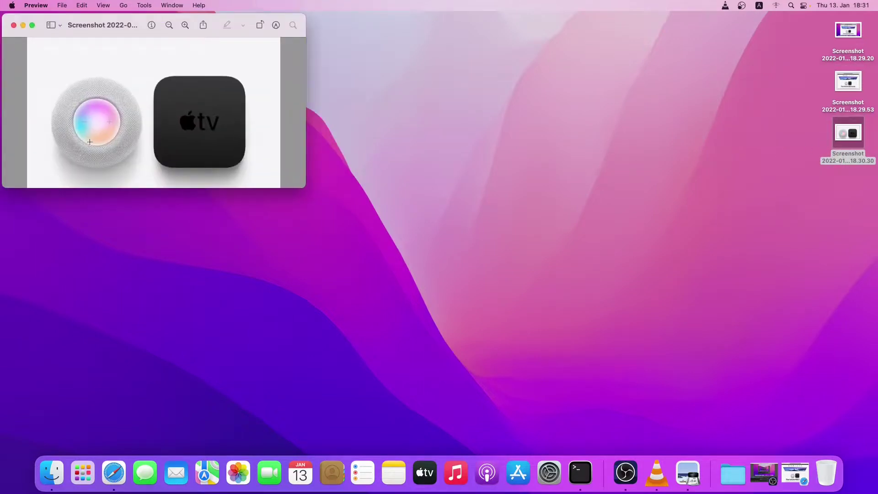
{"action": "left_click_drag", "start_coordinate": [116, 20], "coordinate": [367, 126]}
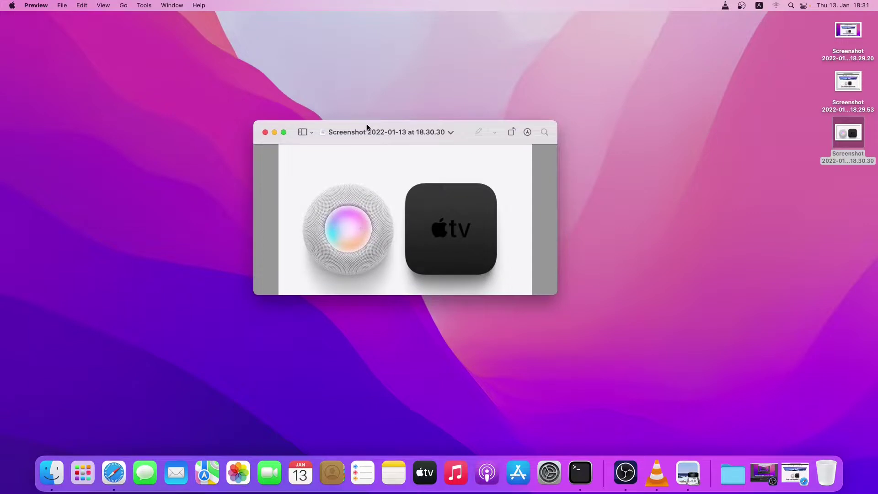
{"action": "left_click", "coordinate": [265, 132]}
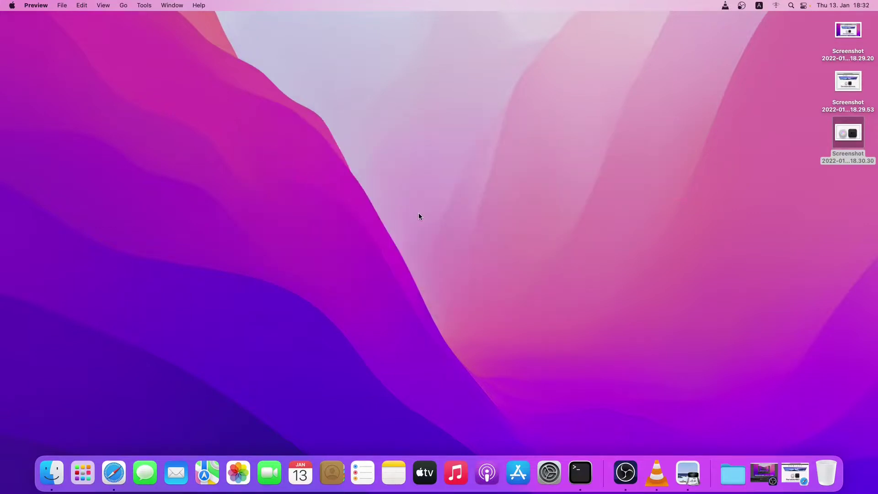